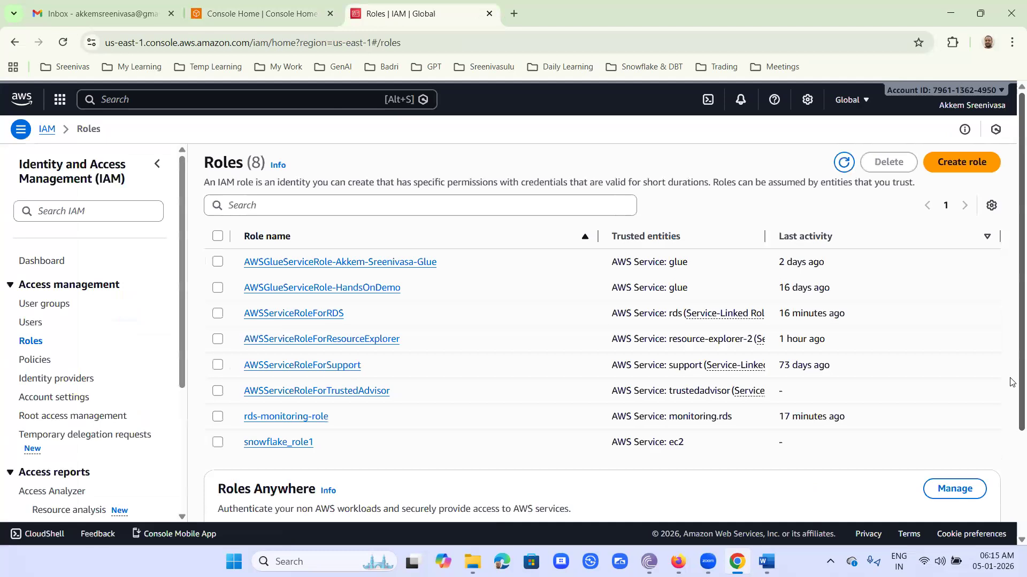
Start a new IAM role with AWS Glue as the trusted service and use case, then proceed to permissions.
{"action": "left_click", "coordinate": [975, 162]}
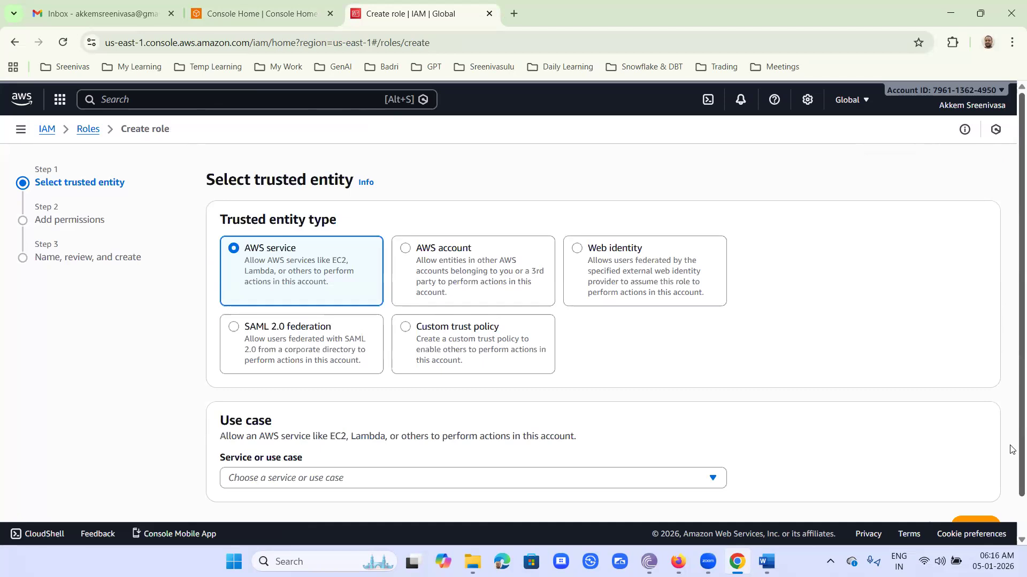
{"action": "scroll", "coordinate": [974, 495], "scroll_direction": "down", "scroll_amount": 1}
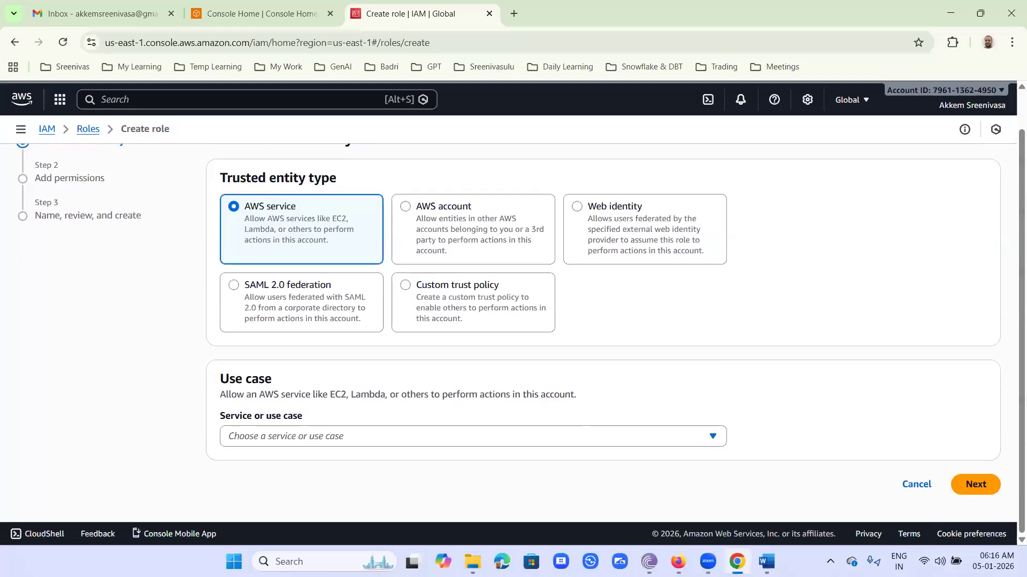
{"action": "left_click", "coordinate": [411, 441]}
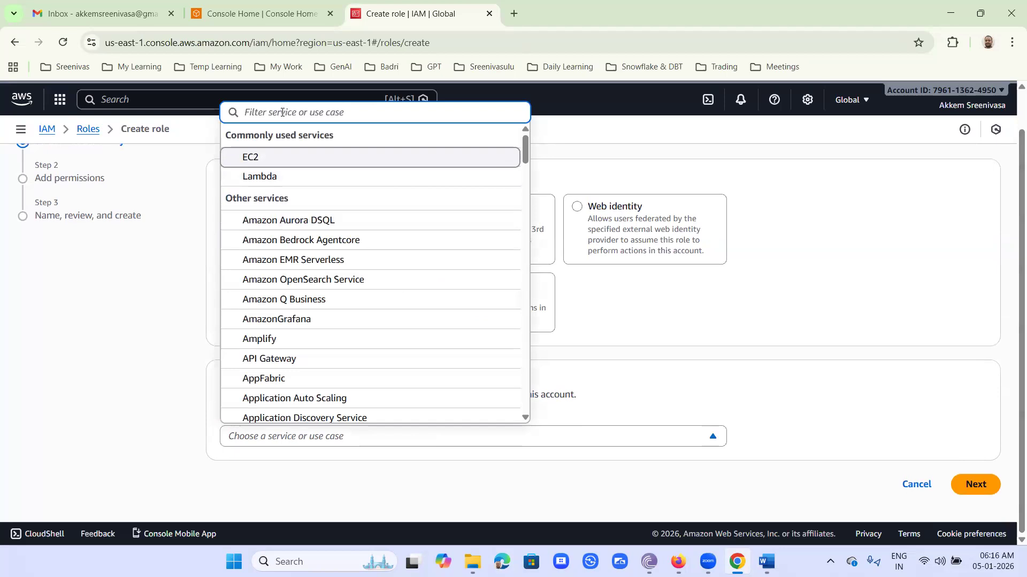
{"action": "type", "text": "glue"}
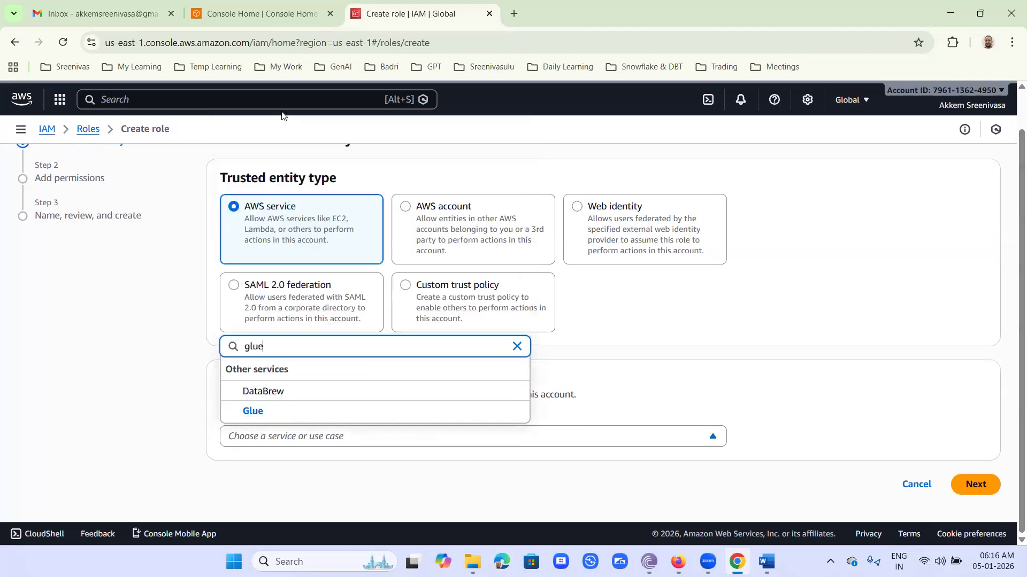
{"action": "left_click", "coordinate": [294, 415]}
{"action": "scroll", "coordinate": [843, 376], "scroll_direction": "down", "scroll_amount": 2}
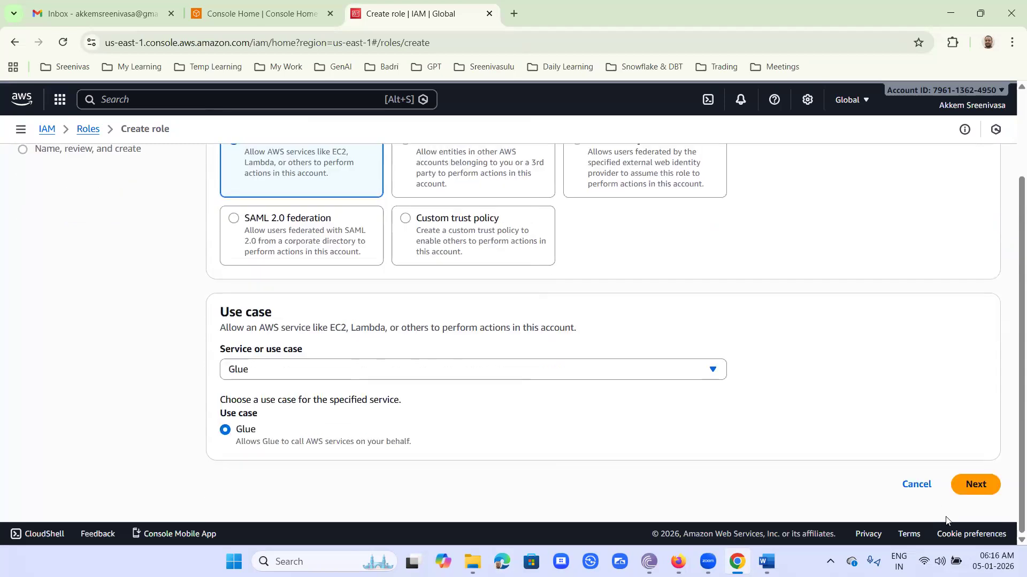
{"action": "left_click", "coordinate": [980, 485]}
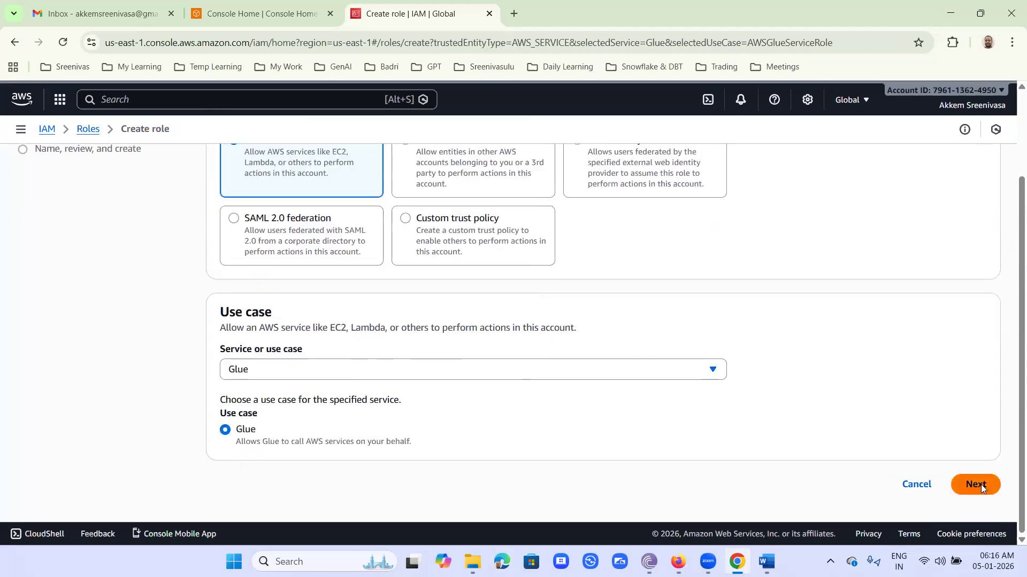
{"action": "left_click", "coordinate": [301, 276]}
Attach the AmazonS3FullAccess and AmazonRedshiftFullAccess policies to the role.
{"action": "type", "text": "s"}
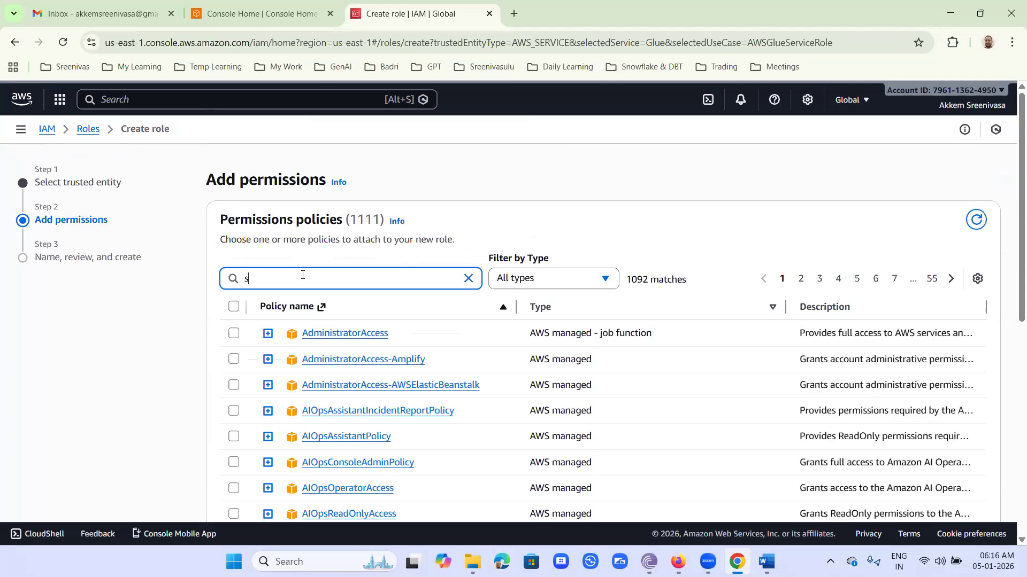
{"action": "type", "text": "3fu"}
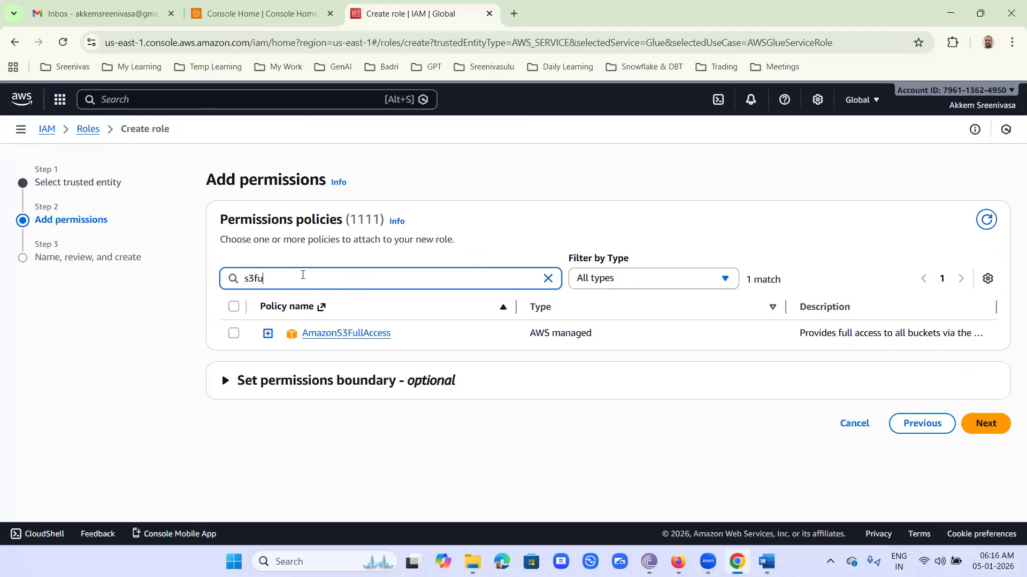
{"action": "left_click", "coordinate": [234, 333]}
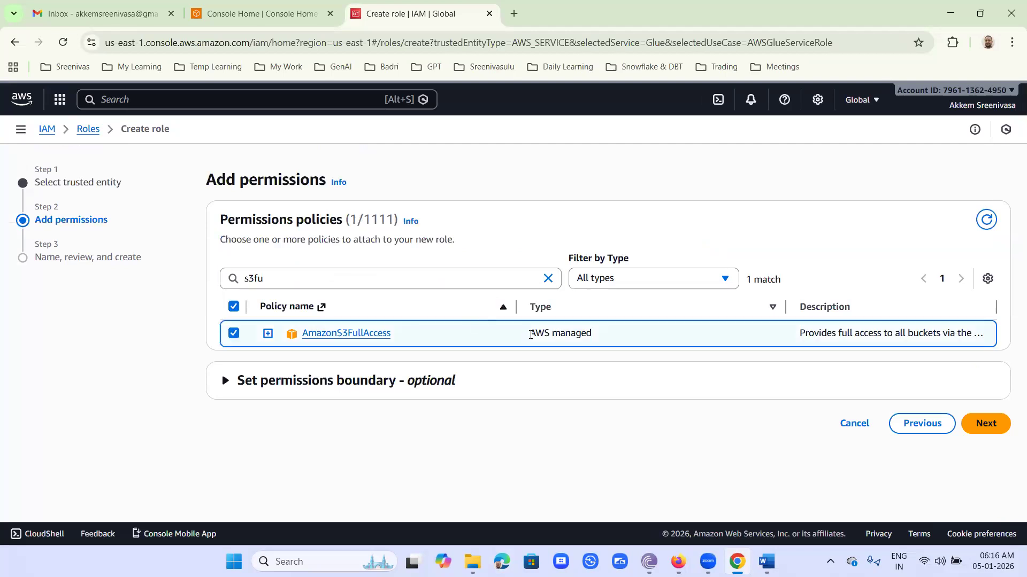
{"action": "double_click", "coordinate": [245, 278]}
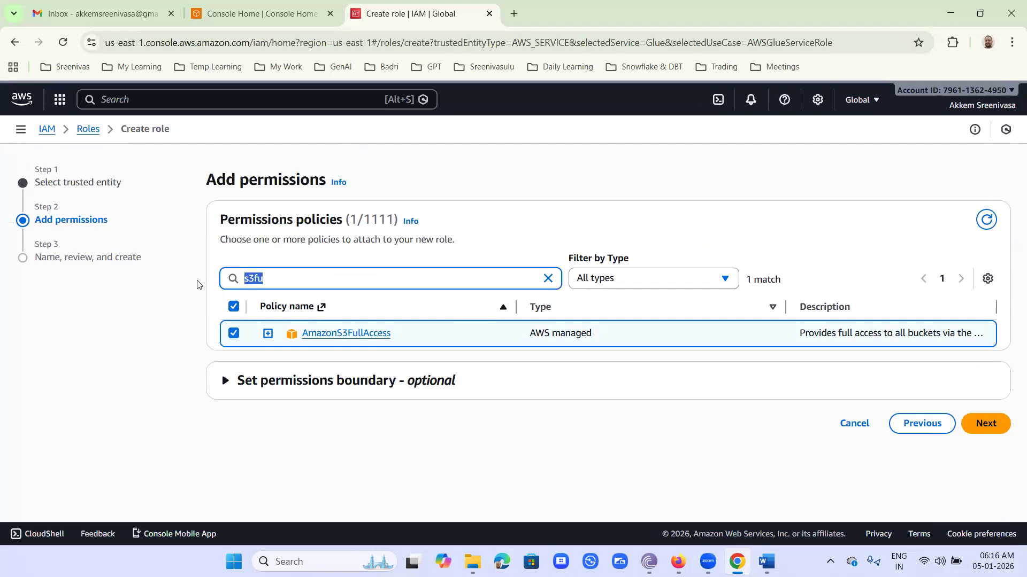
{"action": "type", "text": "redshif"}
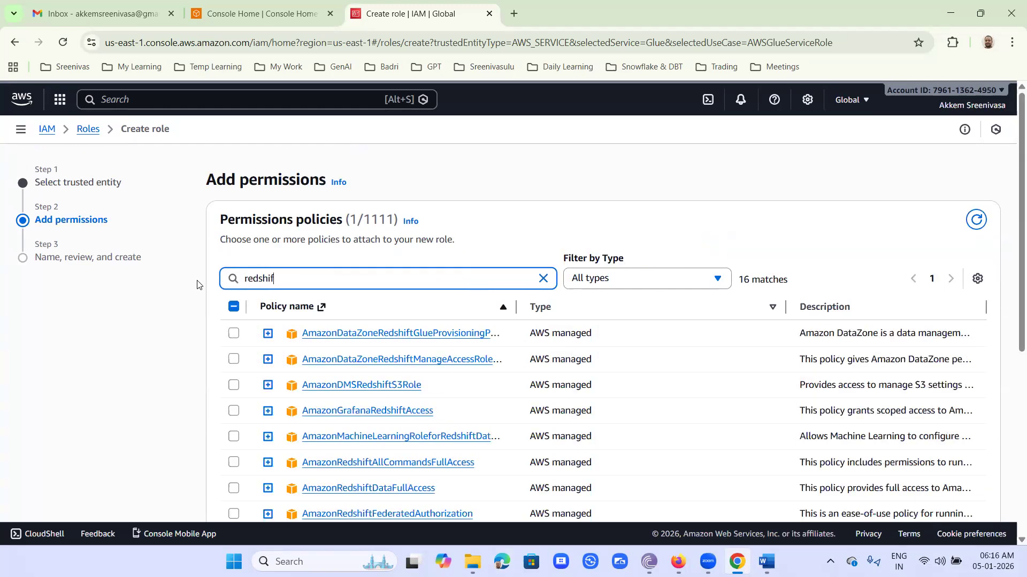
{"action": "type", "text": "tfu"}
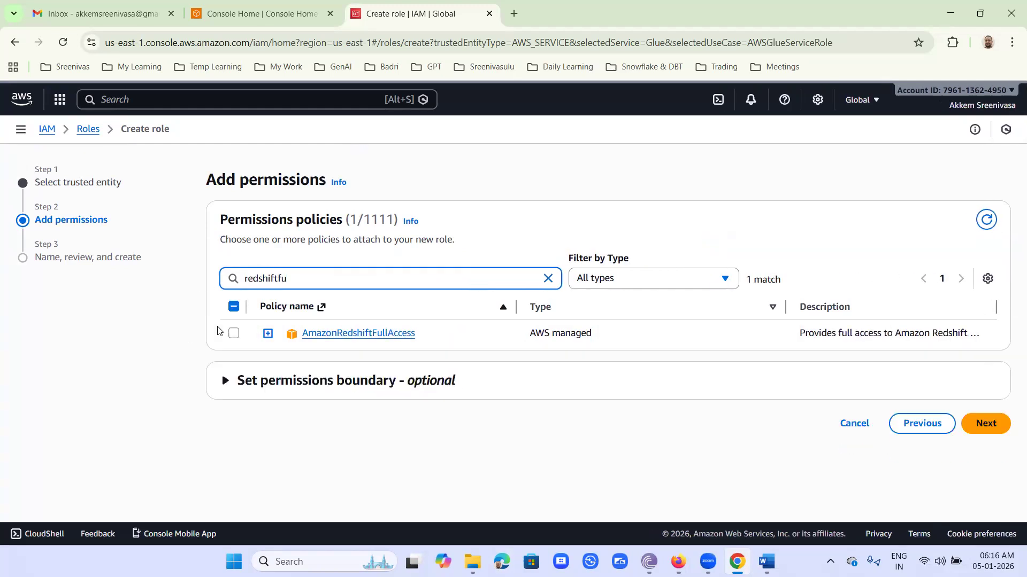
{"action": "left_click", "coordinate": [233, 333]}
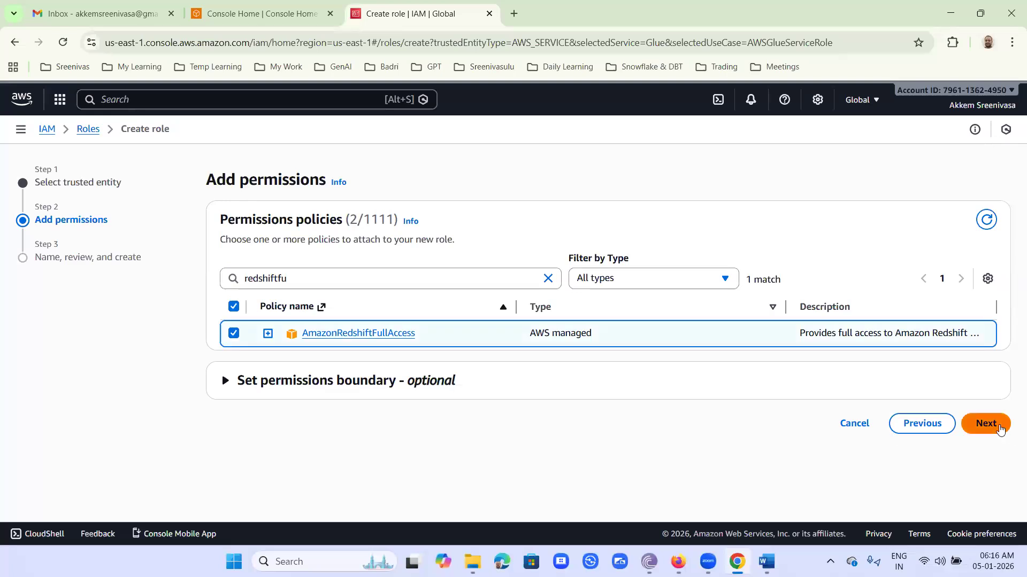
{"action": "left_click", "coordinate": [995, 426]}
Give the role a name ending in '-glue-role1' and create it.
{"action": "left_click", "coordinate": [327, 279]}
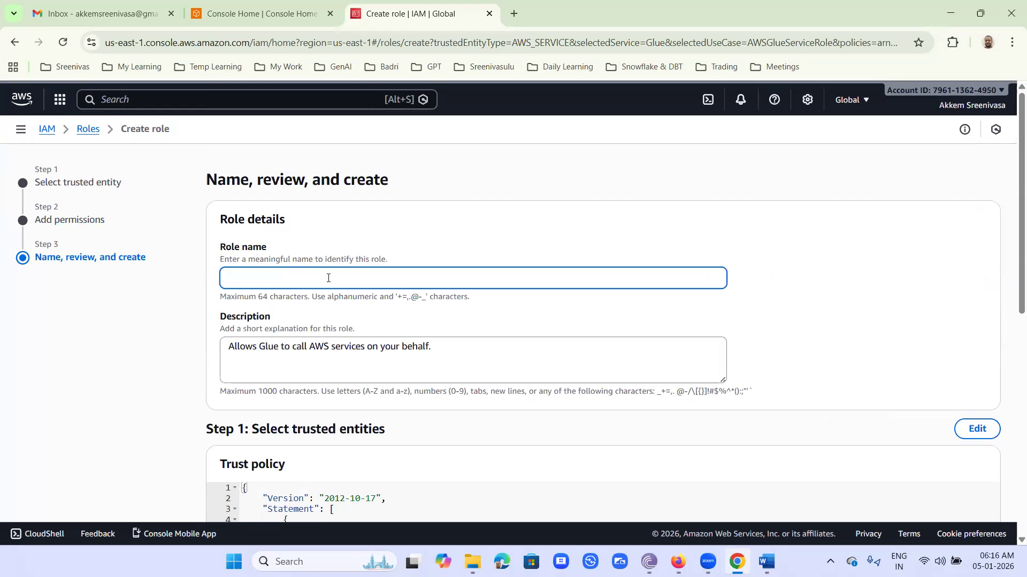
{"action": "type", "text": "akkems"}
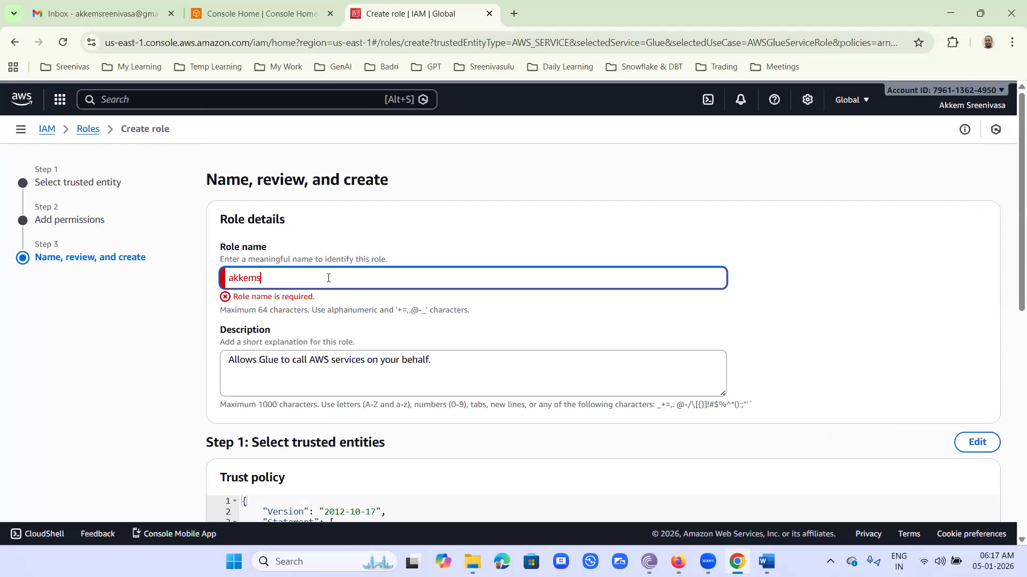
{"action": "type", "text": "reeni"}
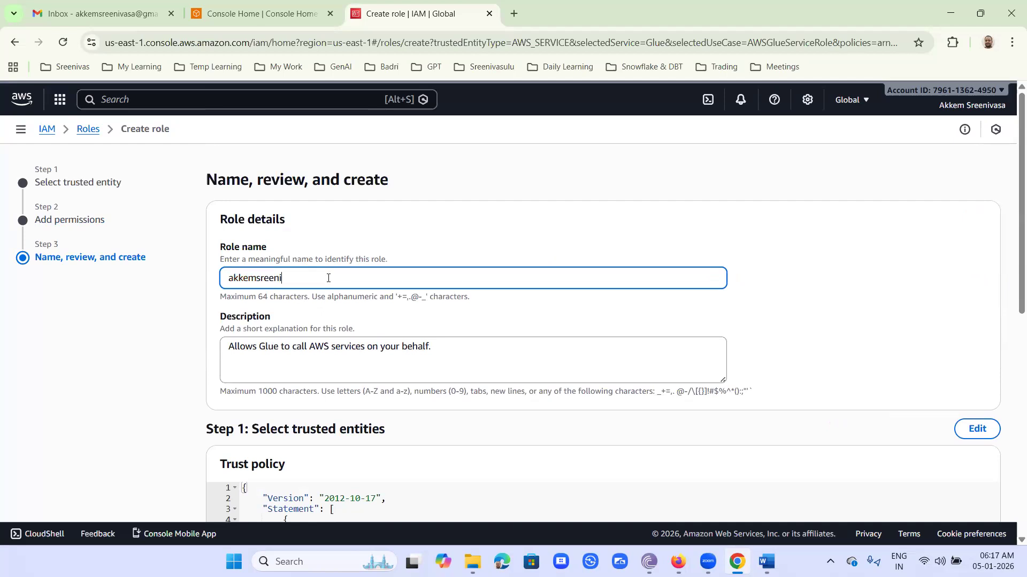
{"action": "type", "text": "vasa-glue-role1"}
{"action": "scroll", "coordinate": [649, 336], "scroll_direction": "down", "scroll_amount": 3}
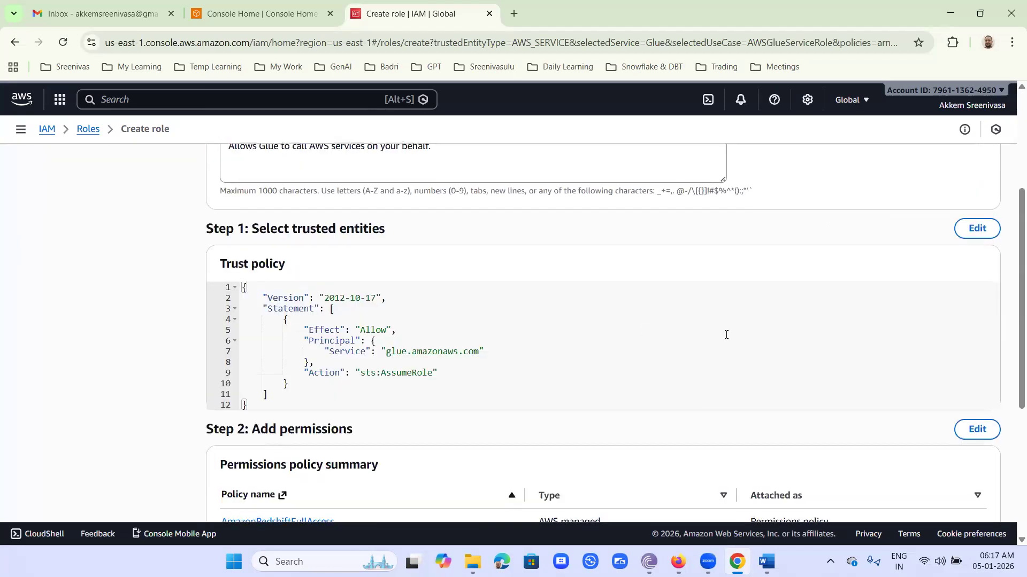
{"action": "scroll", "coordinate": [726, 335], "scroll_direction": "down", "scroll_amount": 4}
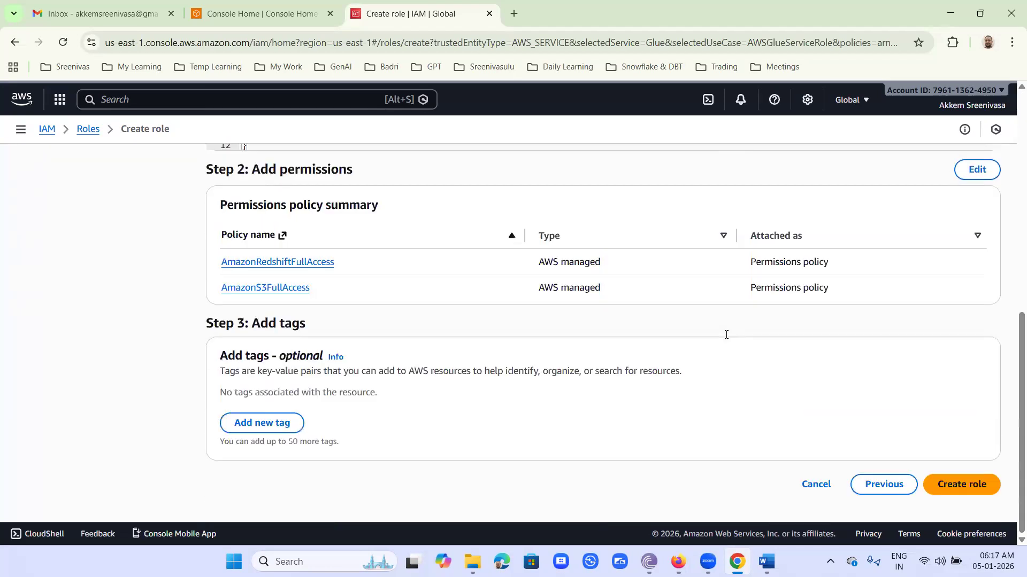
{"action": "left_click", "coordinate": [959, 489]}
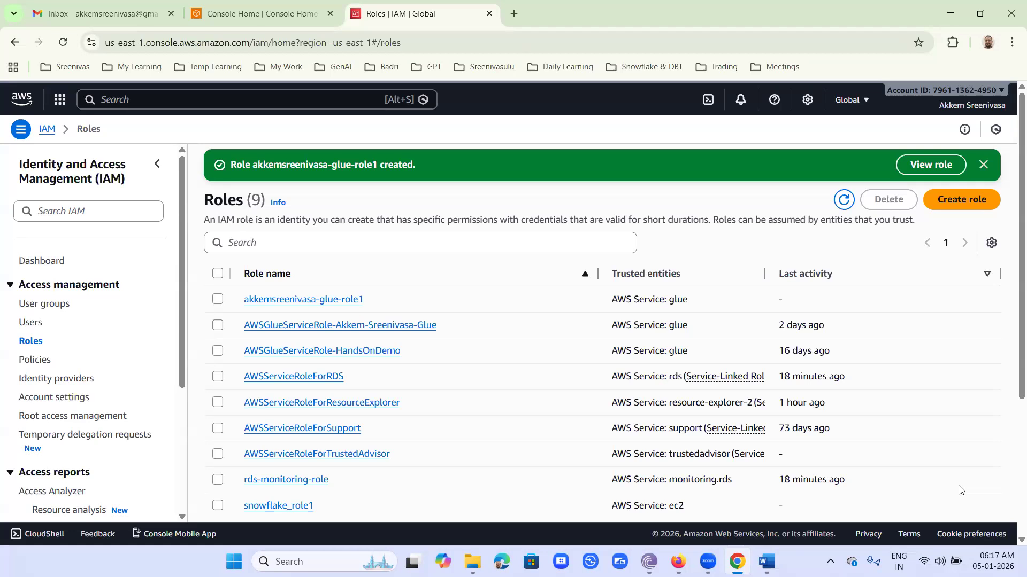
Open AWS Glue in a new browser tab and start a new job from the ETL jobs page.
{"action": "left_click", "coordinate": [198, 103]}
{"action": "type", "text": "glue"}
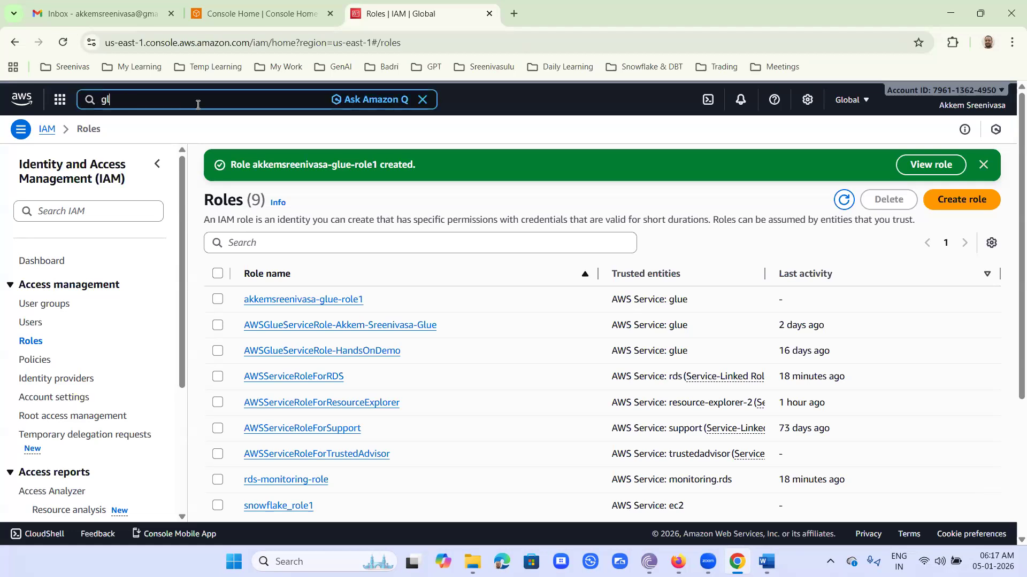
{"action": "right_click", "coordinate": [303, 171]}
{"action": "left_click", "coordinate": [383, 187]}
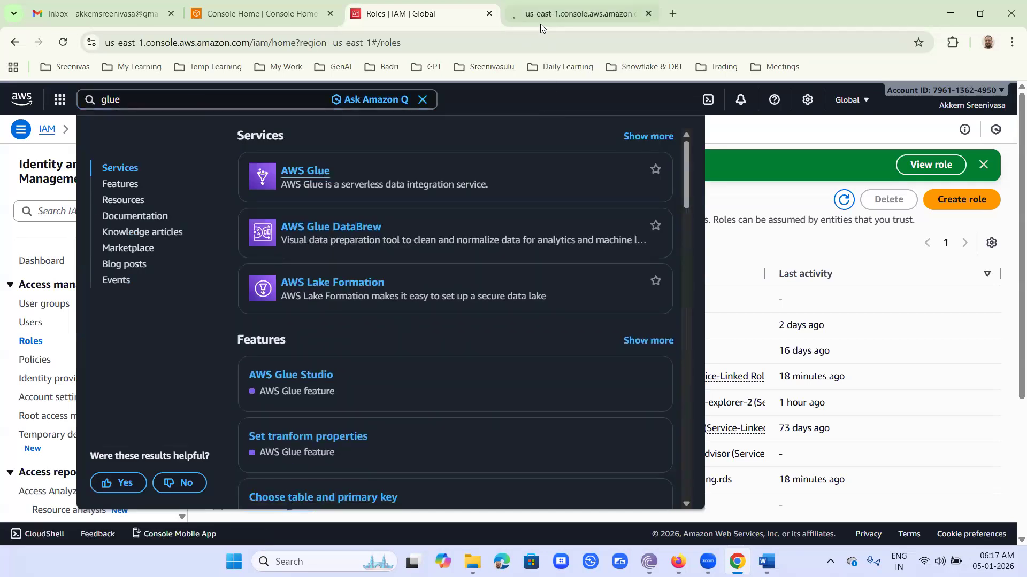
{"action": "left_click", "coordinate": [540, 21]}
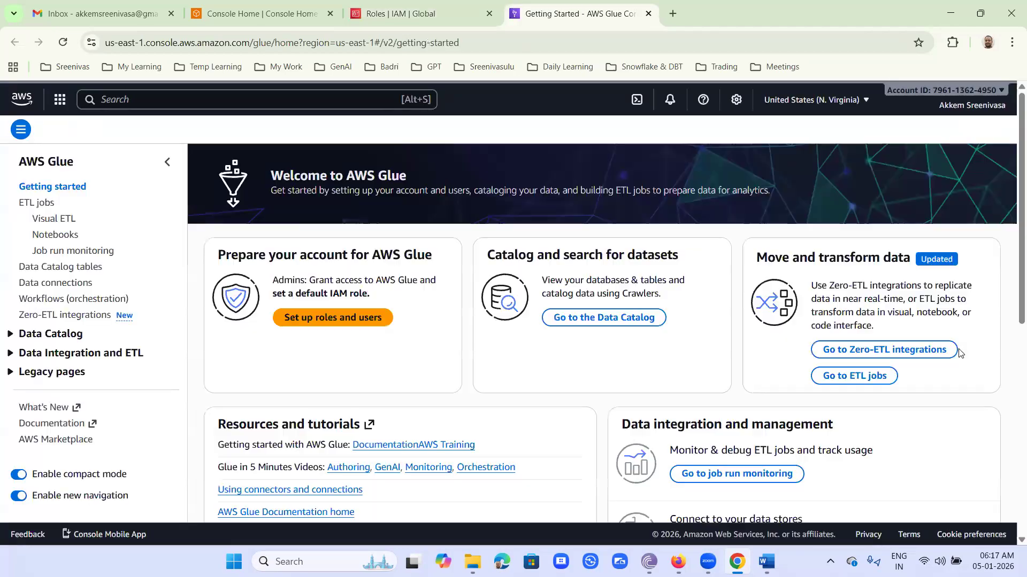
{"action": "left_click", "coordinate": [31, 203]}
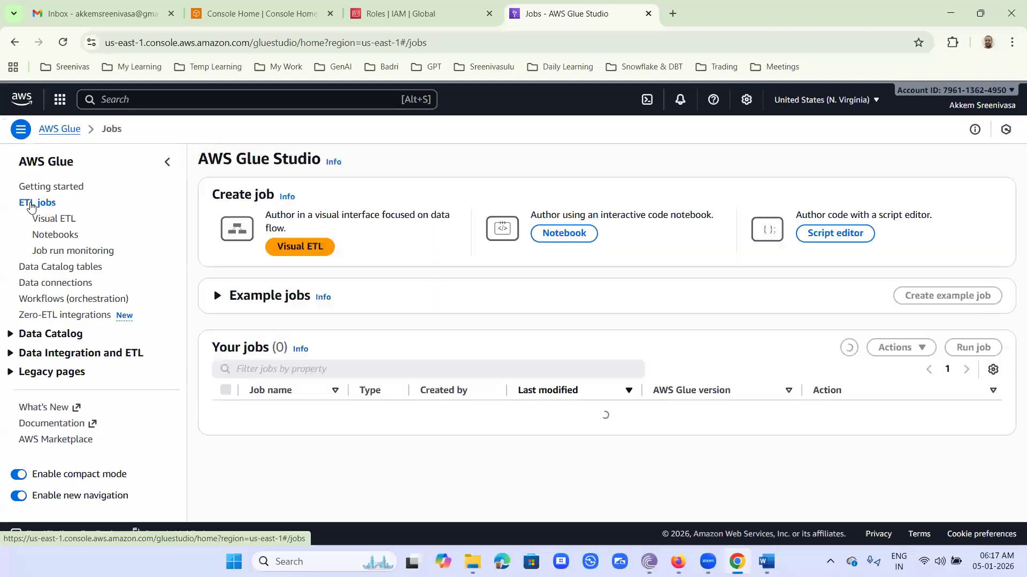
{"action": "left_click", "coordinate": [327, 246]}
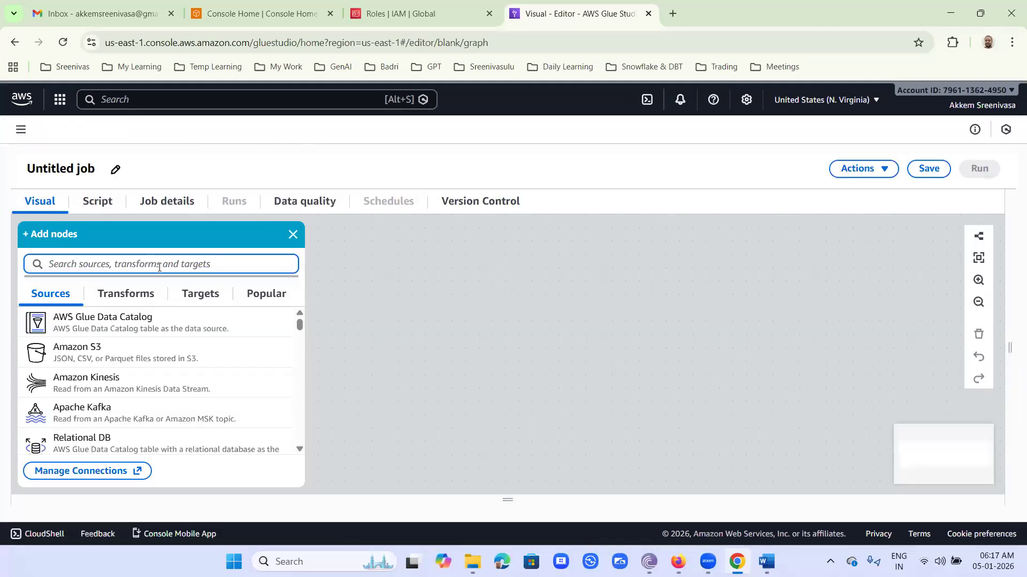
Rename the untitled Glue Studio job to awsglues3redshiftetljob.py.
{"action": "left_click", "coordinate": [34, 167]}
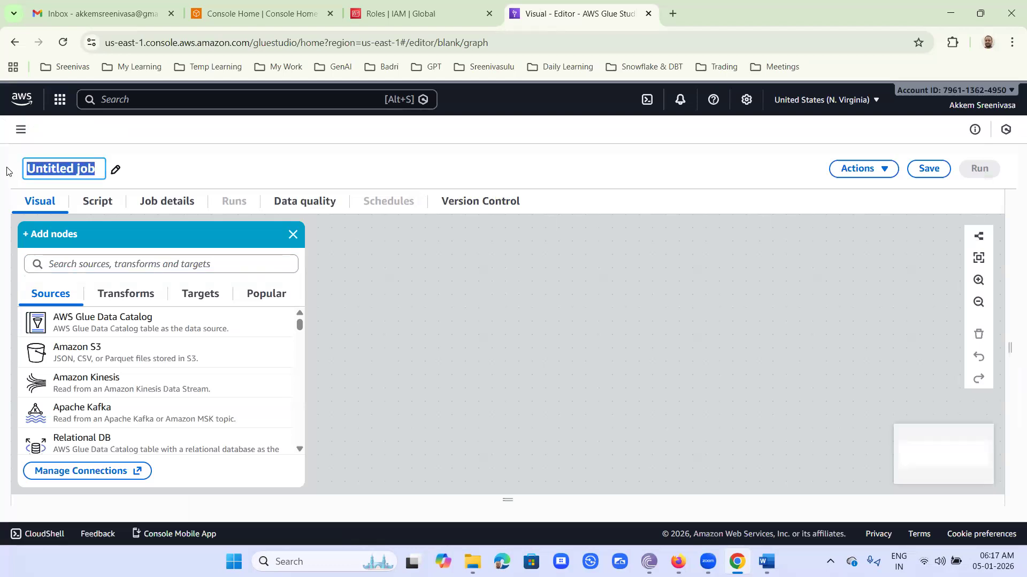
{"action": "type", "text": "aw"}
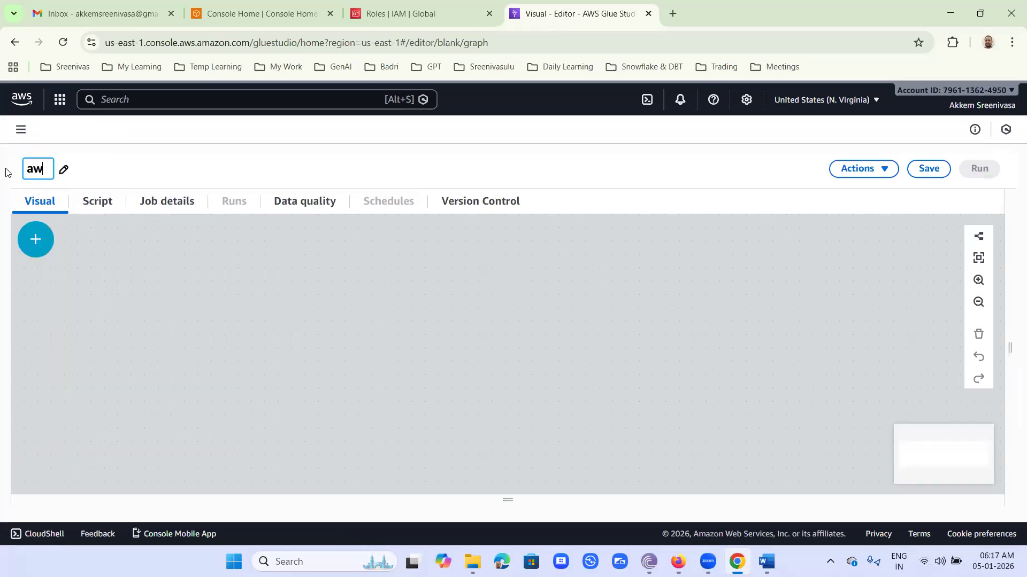
{"action": "type", "text": "sglue"}
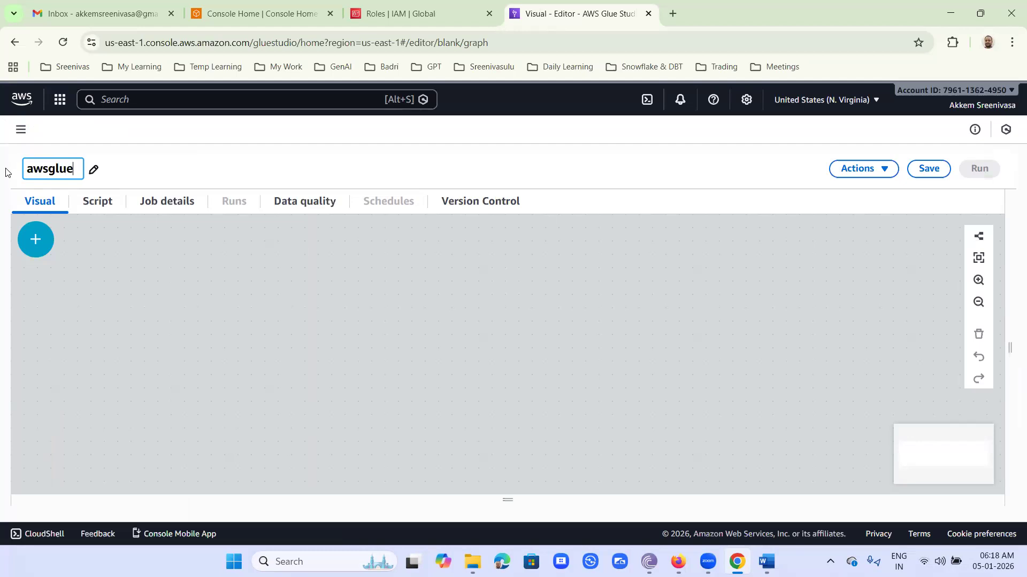
{"action": "type", "text": "s3redshift"}
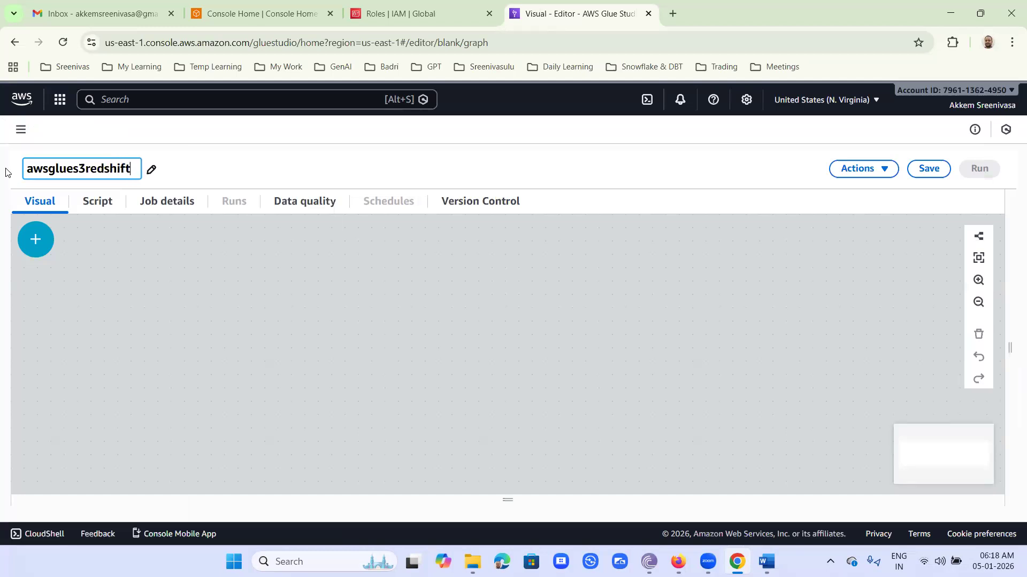
{"action": "type", "text": "etljob.py"}
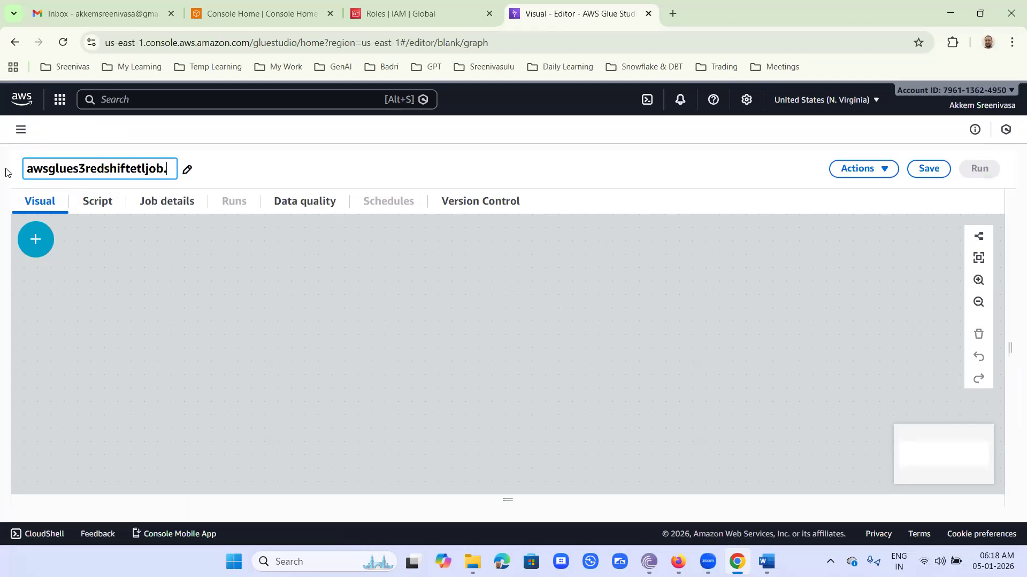
{"action": "left_click", "coordinate": [256, 163]}
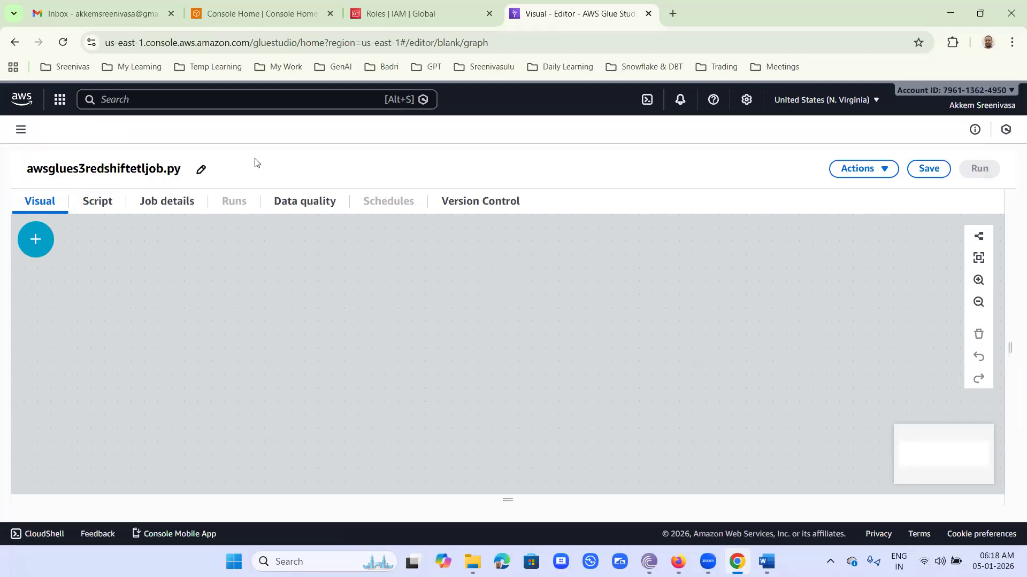
{"action": "left_click", "coordinate": [176, 204]}
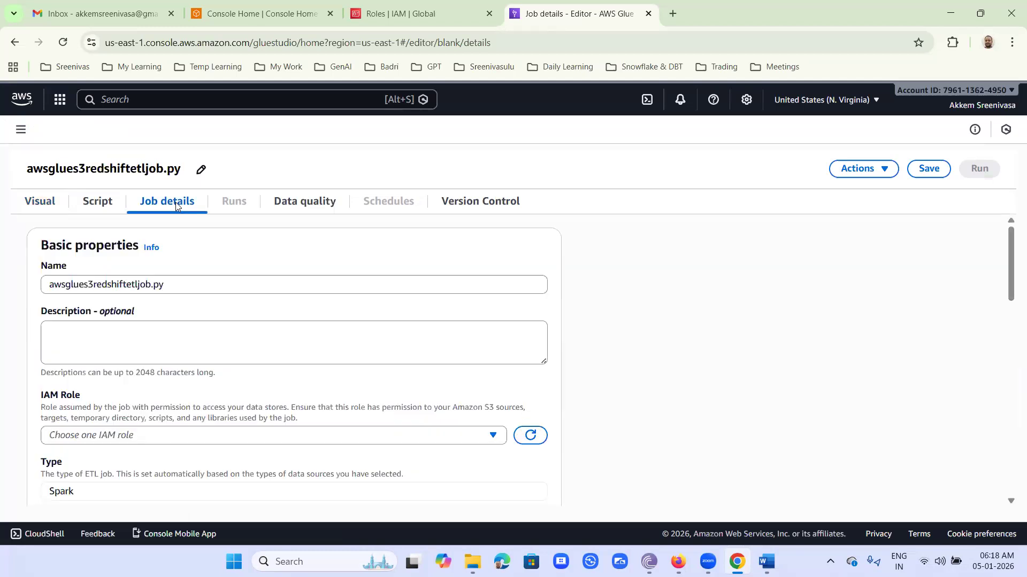
Set the job's IAM role to the new Glue role, save the job, and view its script.
{"action": "scroll", "coordinate": [61, 321], "scroll_direction": "down", "scroll_amount": 2}
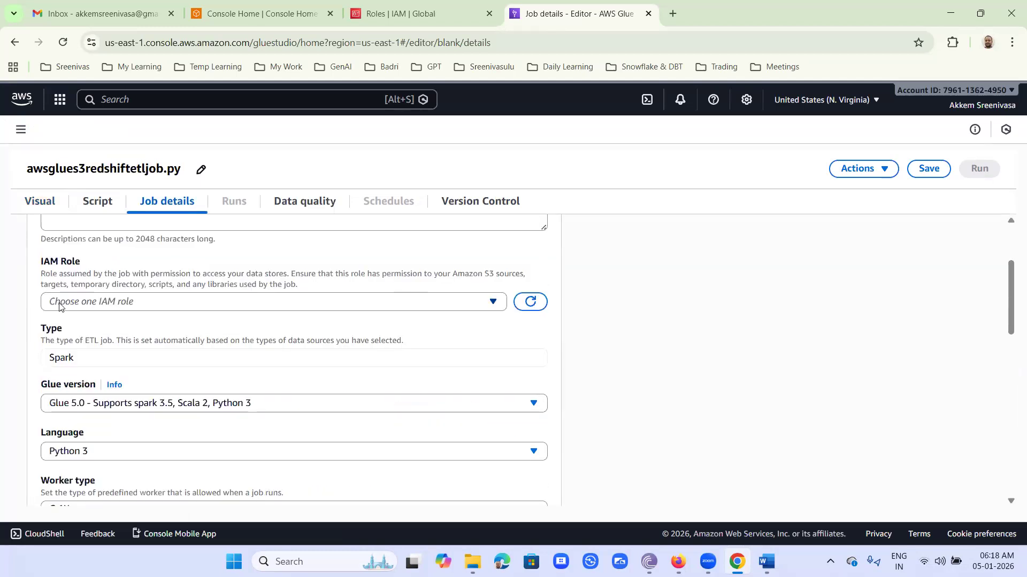
{"action": "left_click", "coordinate": [61, 304]}
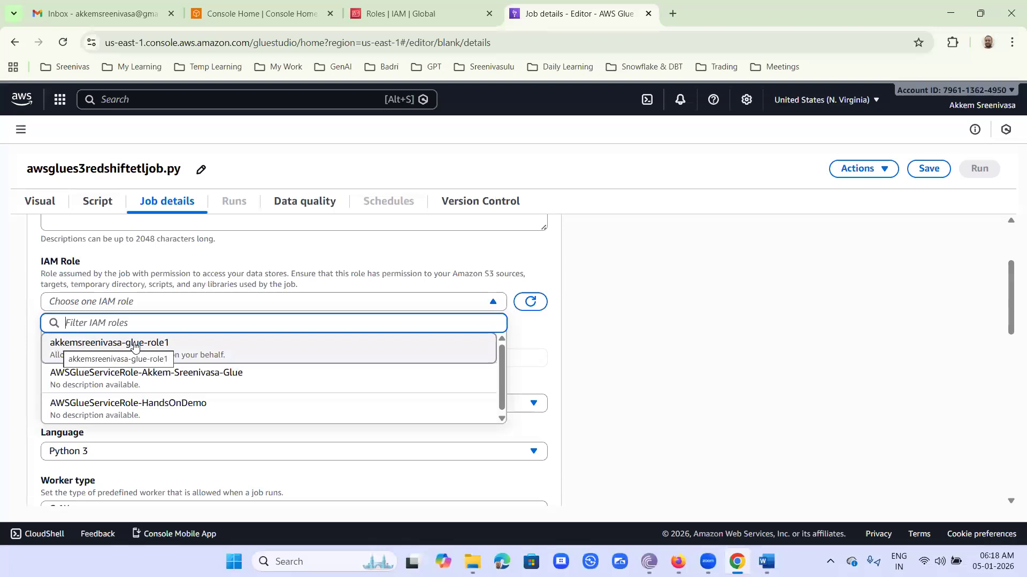
{"action": "left_click", "coordinate": [153, 347]}
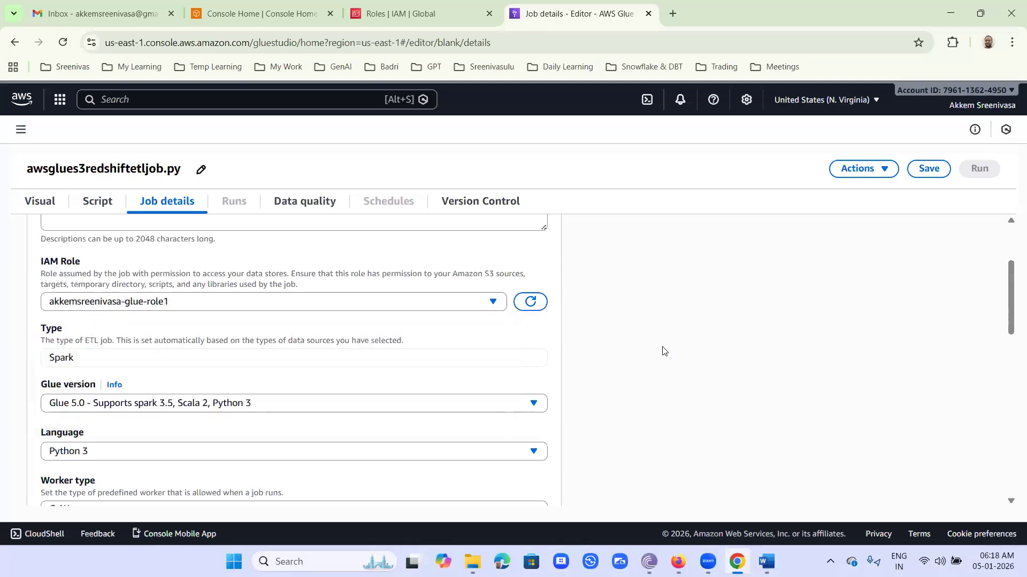
{"action": "left_click", "coordinate": [933, 170]}
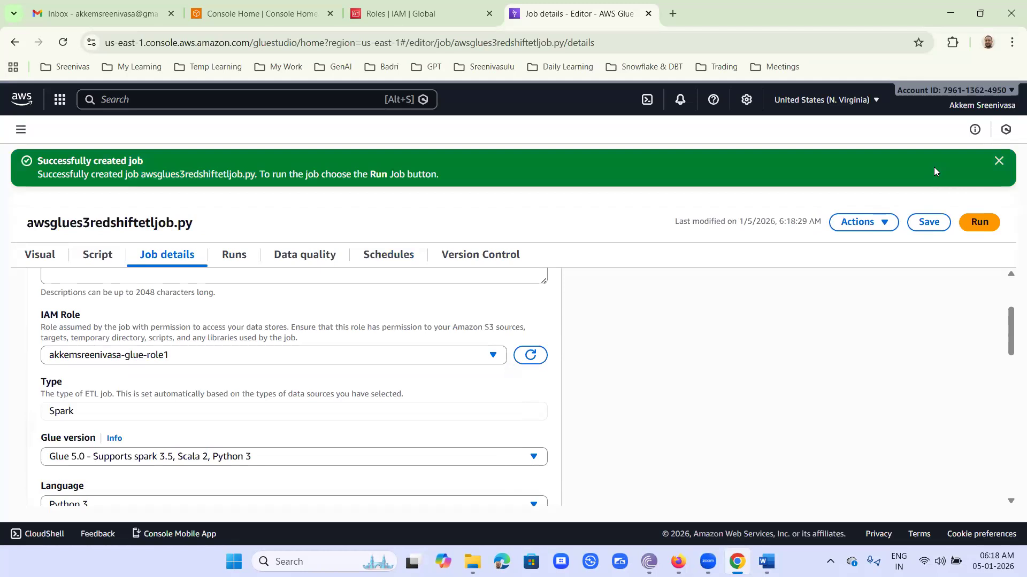
{"action": "left_click", "coordinate": [103, 261]}
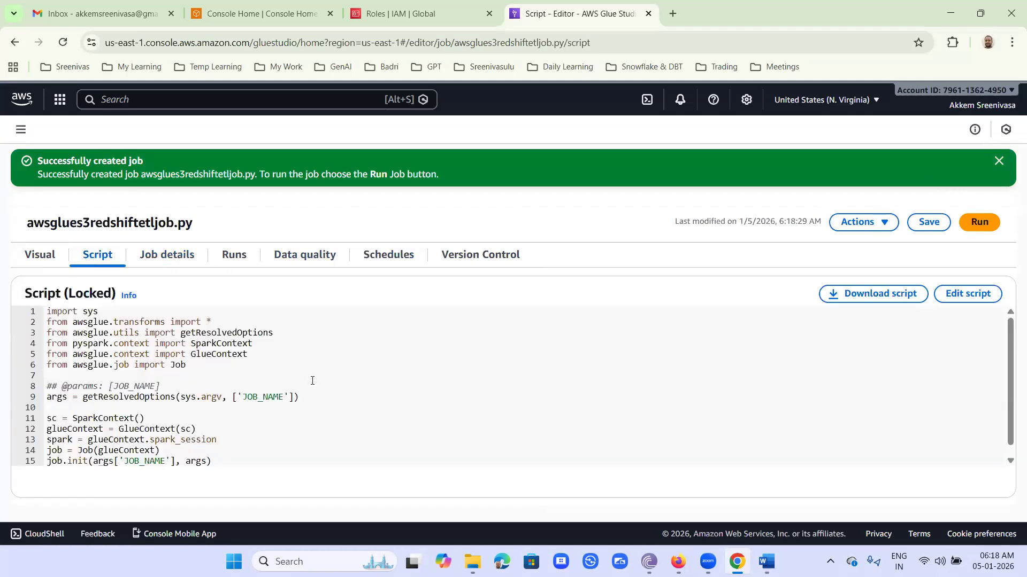